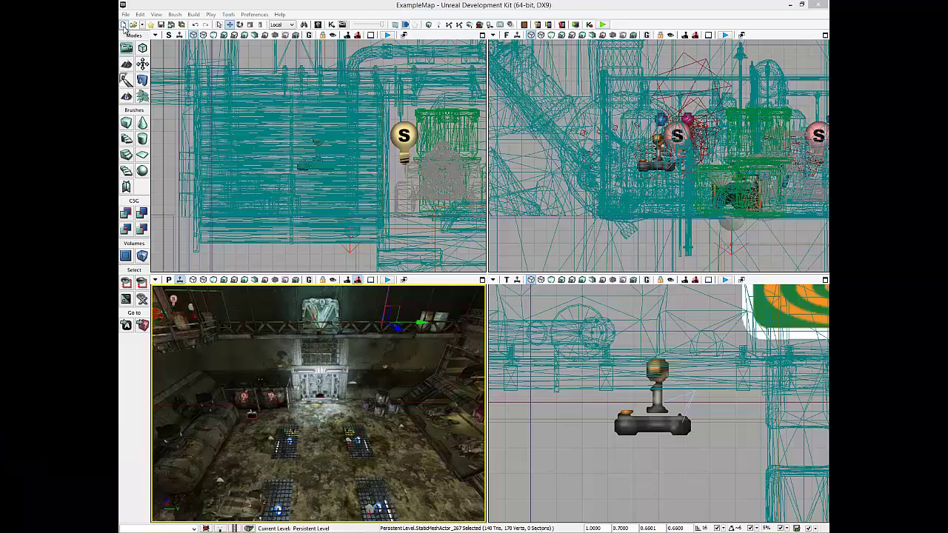
Step: Create a new Untitled map from the Blank Map template
left_click(123, 25)
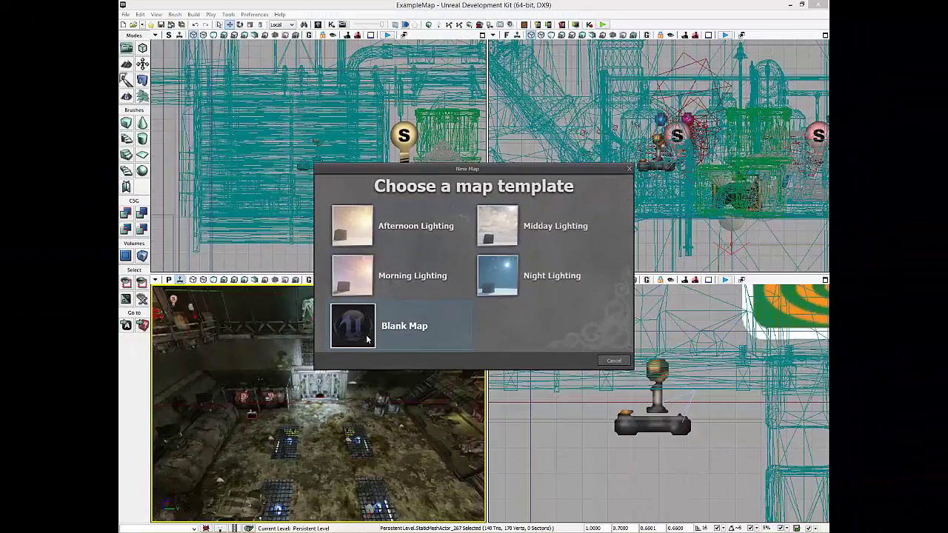
left_click(368, 336)
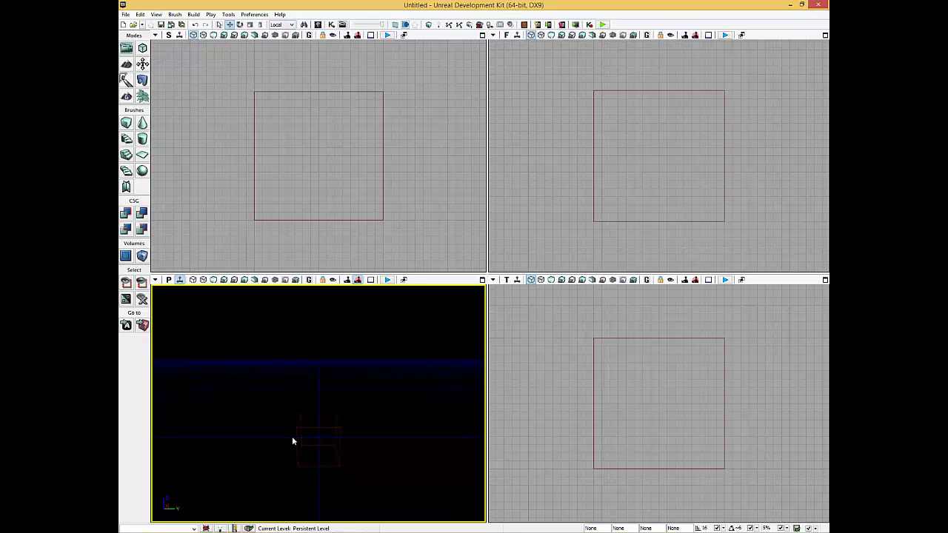
Step: Select the builder brush and preview cone, curved stair, linear stair, cylinder and sheet shapes, ending on cube
left_click(328, 437)
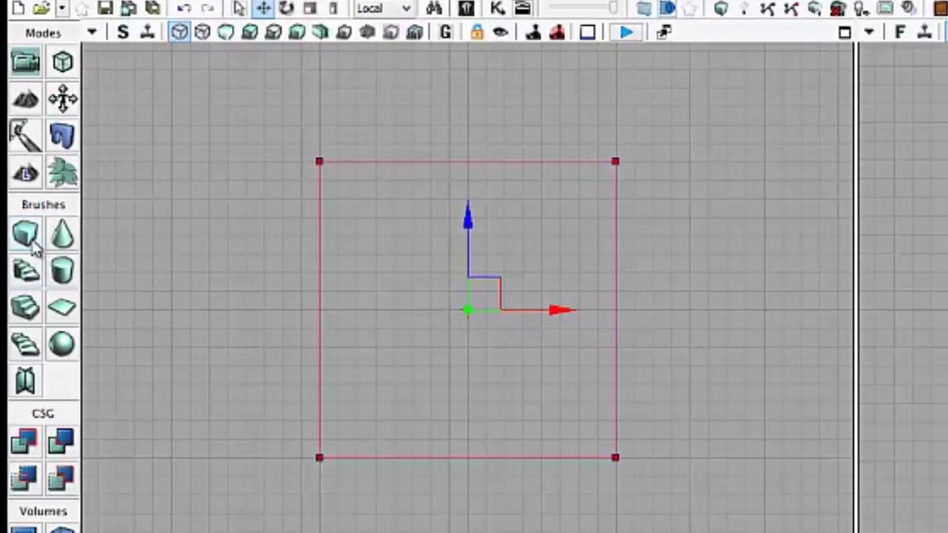
left_click(63, 237)
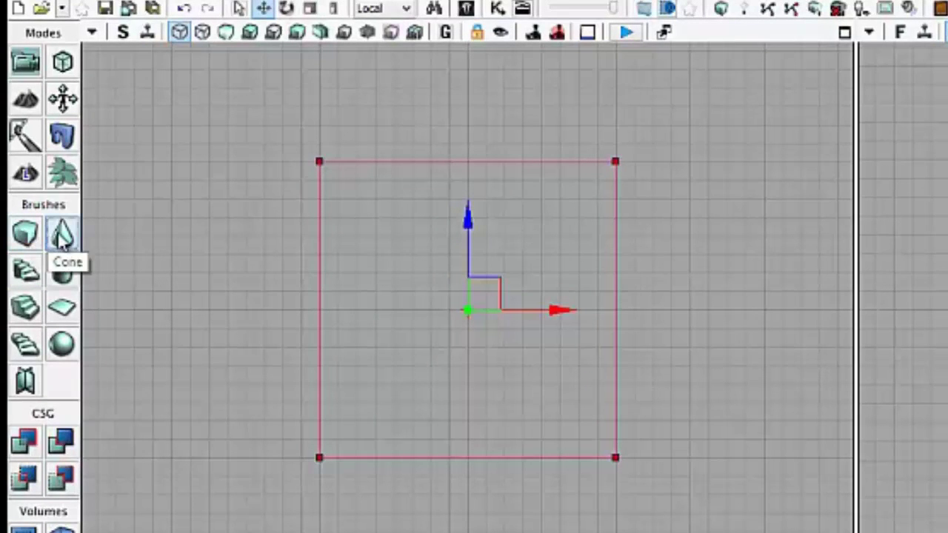
left_click(28, 278)
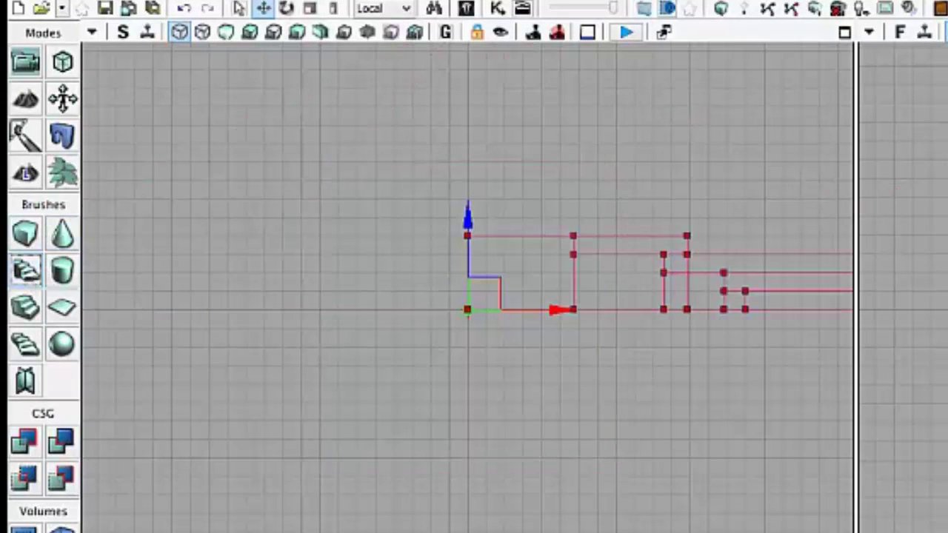
left_click(26, 317)
left_click(62, 271)
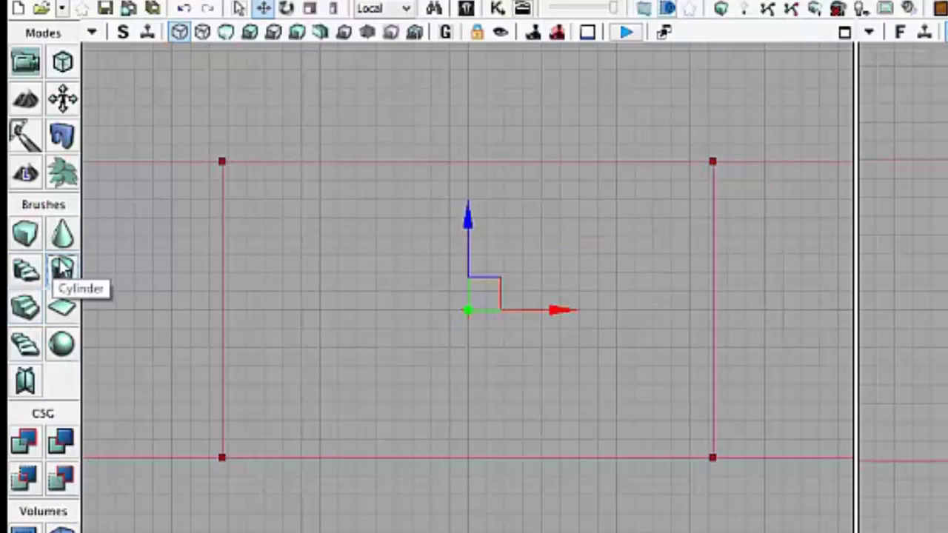
left_click(62, 311)
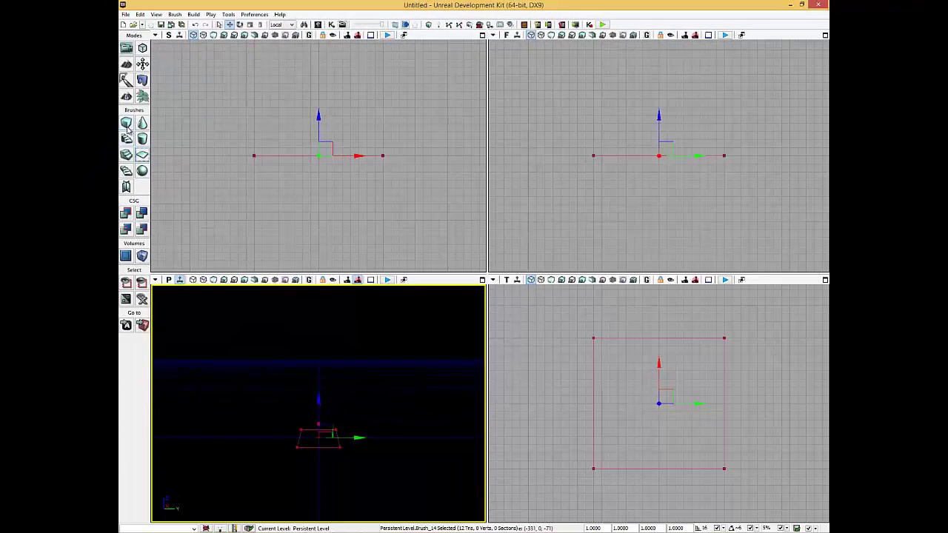
left_click(127, 122)
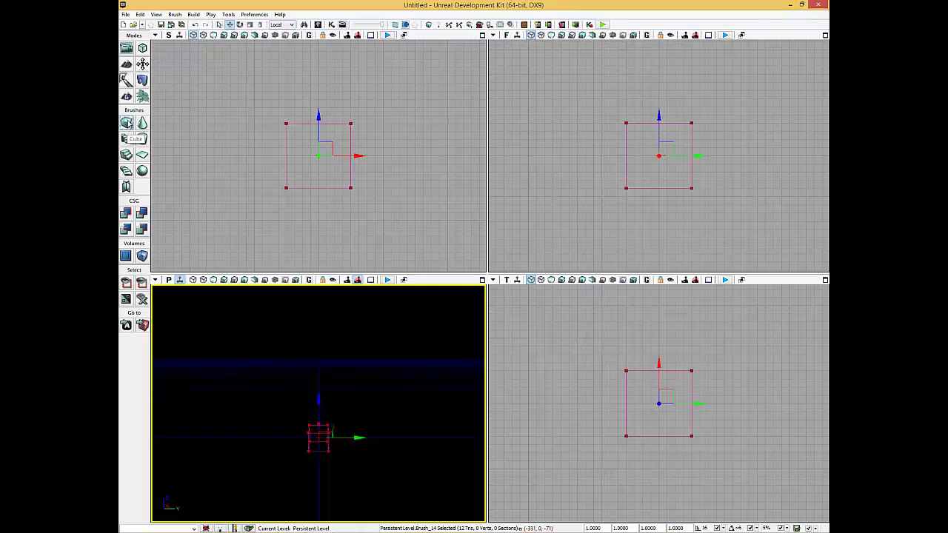
Step: Set the Cube brush builder's X and Y sizes to 2048
right_click(127, 123)
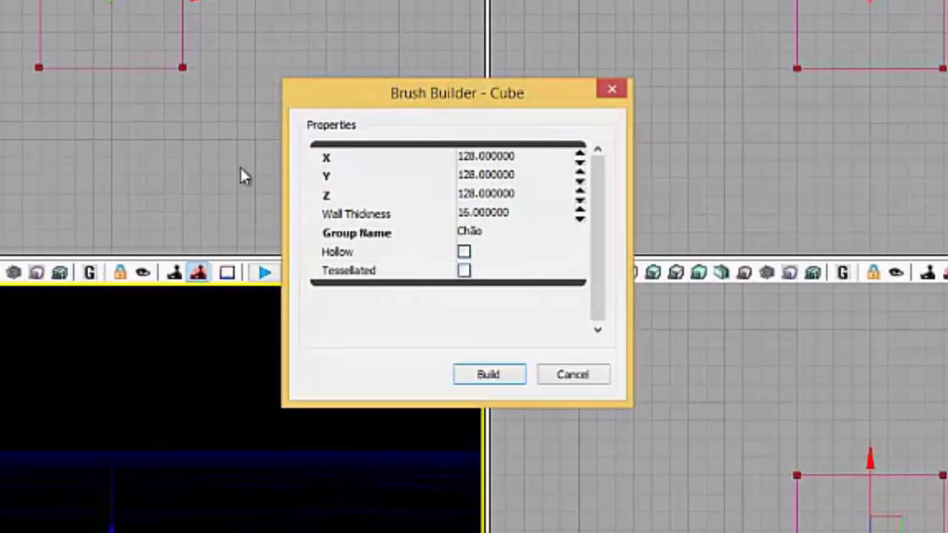
left_click(466, 157)
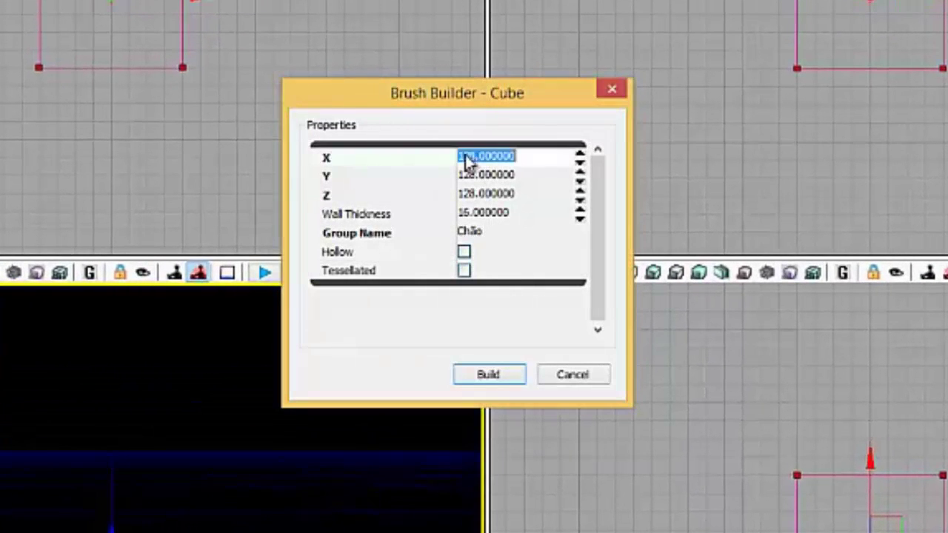
left_click(471, 158)
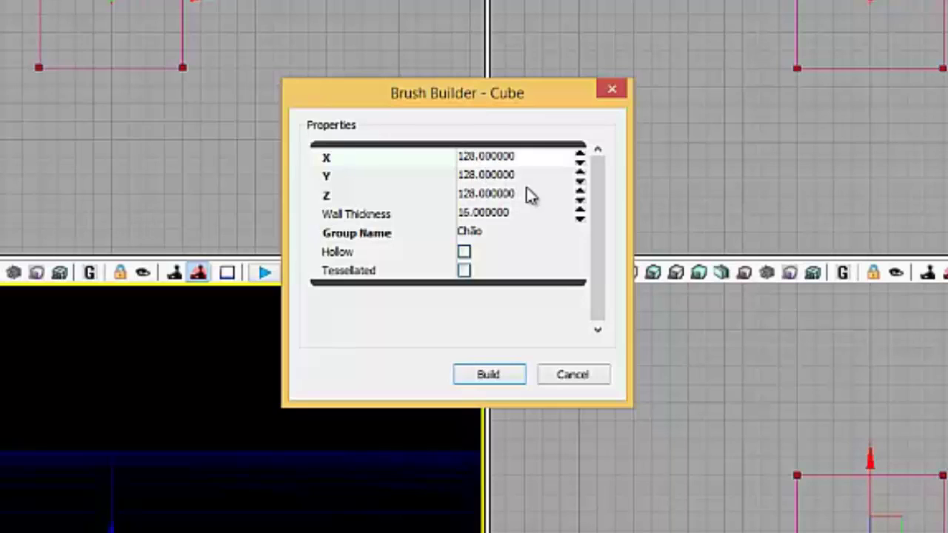
key("BackSpace")
key("BackSpace")
key("BackSpace")
type("2")
type("0")
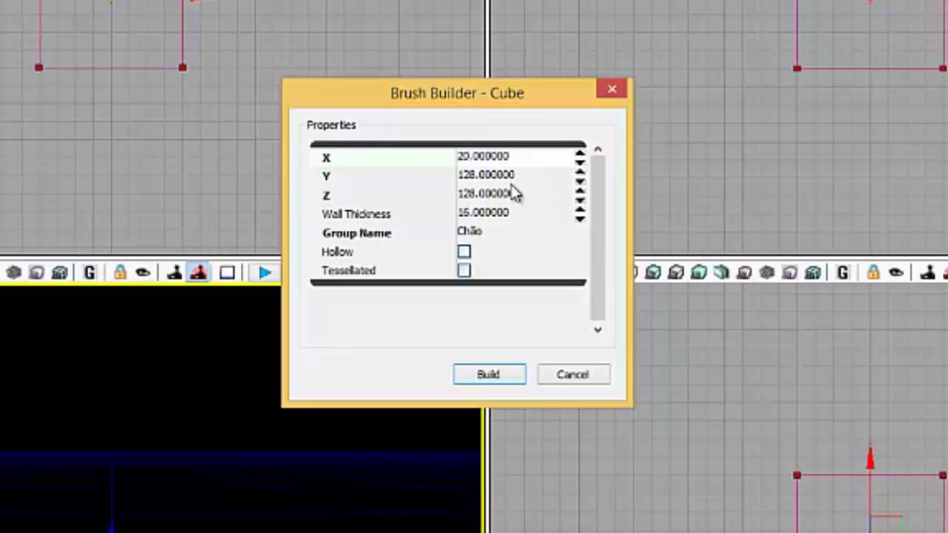
type("48")
left_click(475, 175)
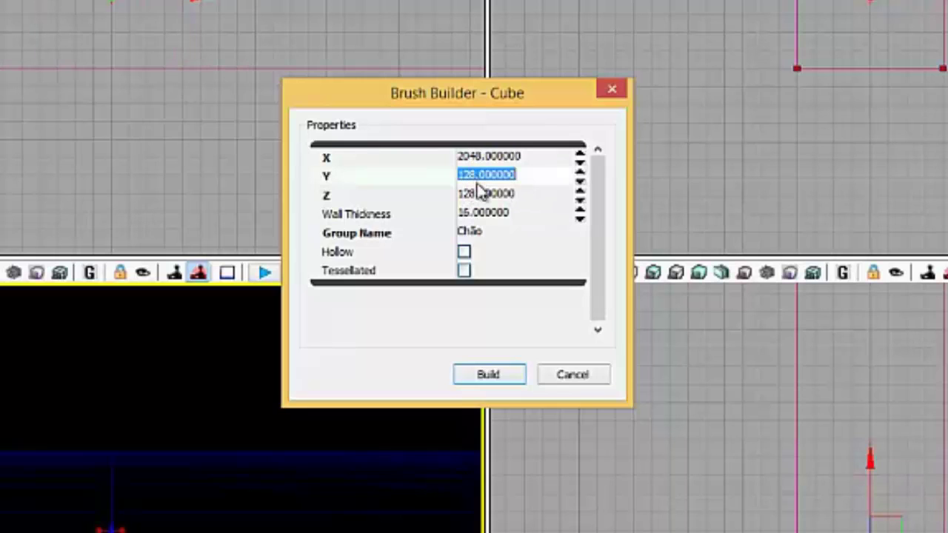
left_click(477, 183)
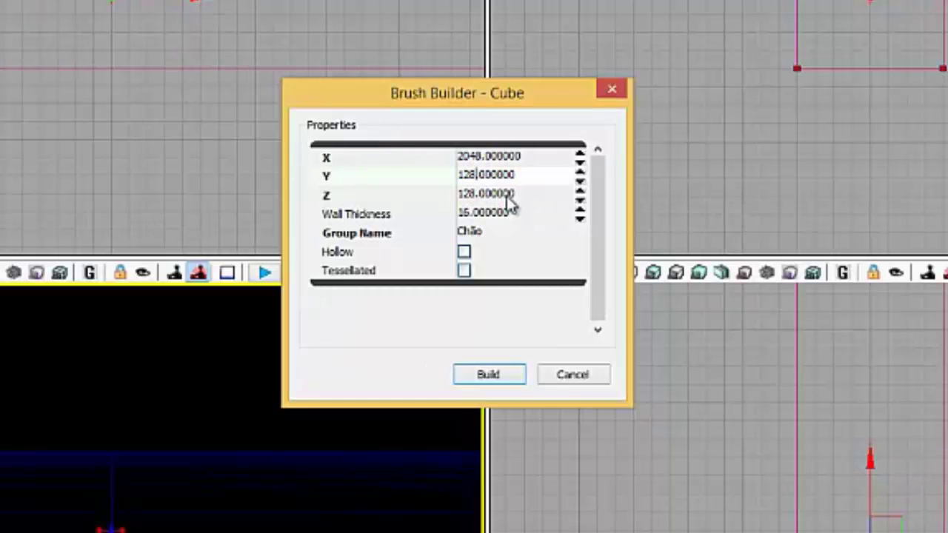
key("BackSpace")
key("BackSpace")
key("BackSpace")
type("2")
type("048")
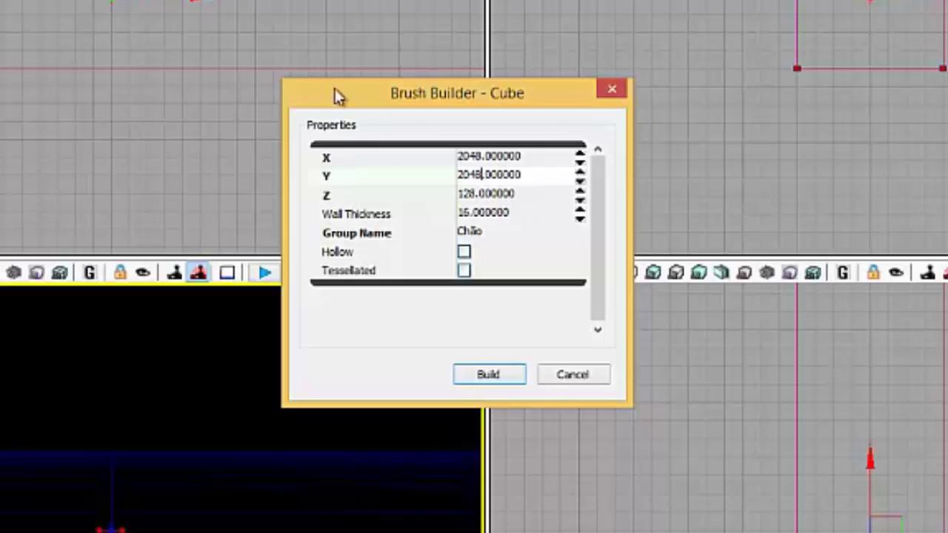
Step: Set the cube's Z size to 16 and keep it solid rather than hollow
key("Tab")
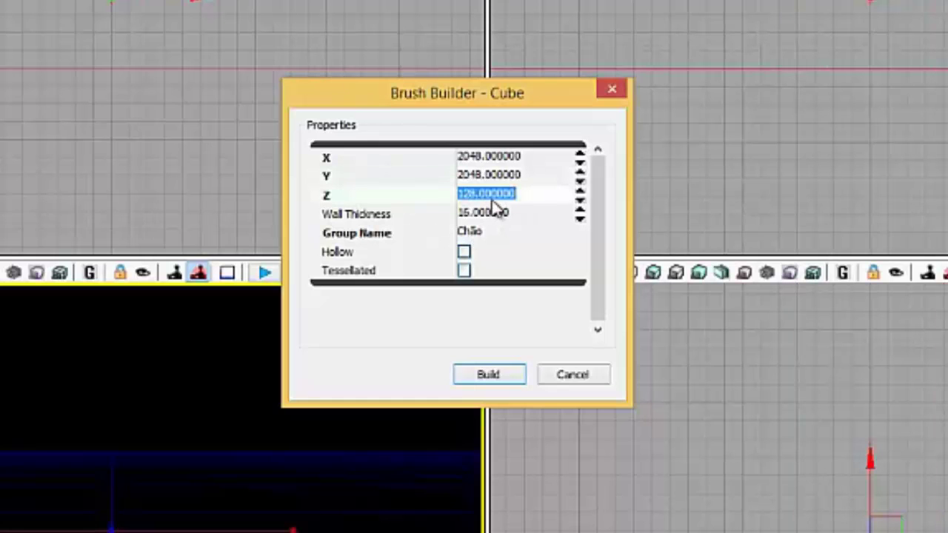
left_click(466, 197)
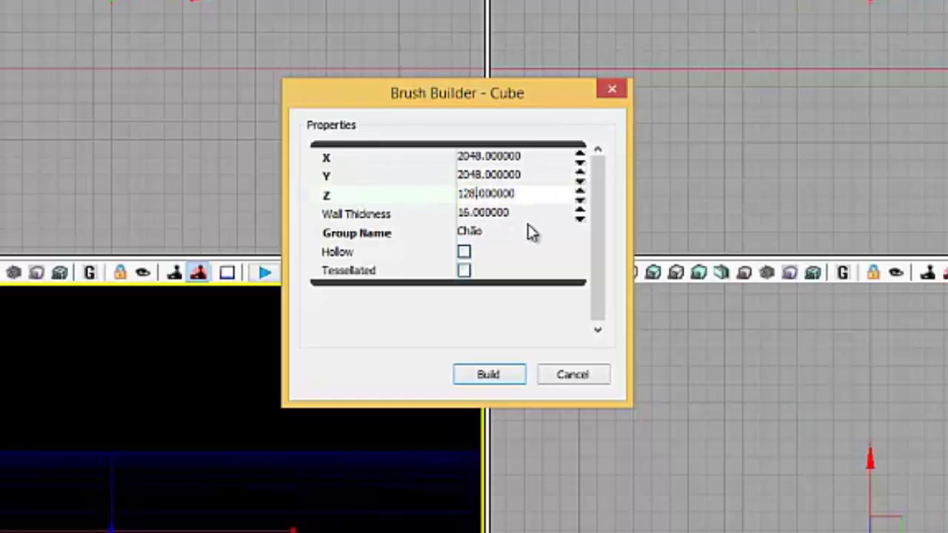
key("BackSpace")
key("BackSpace")
type("6")
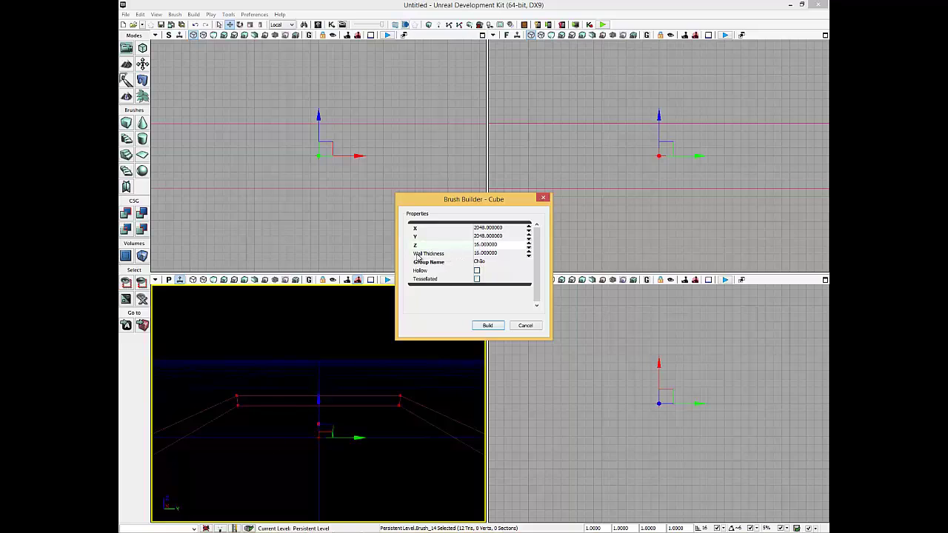
left_click(483, 263)
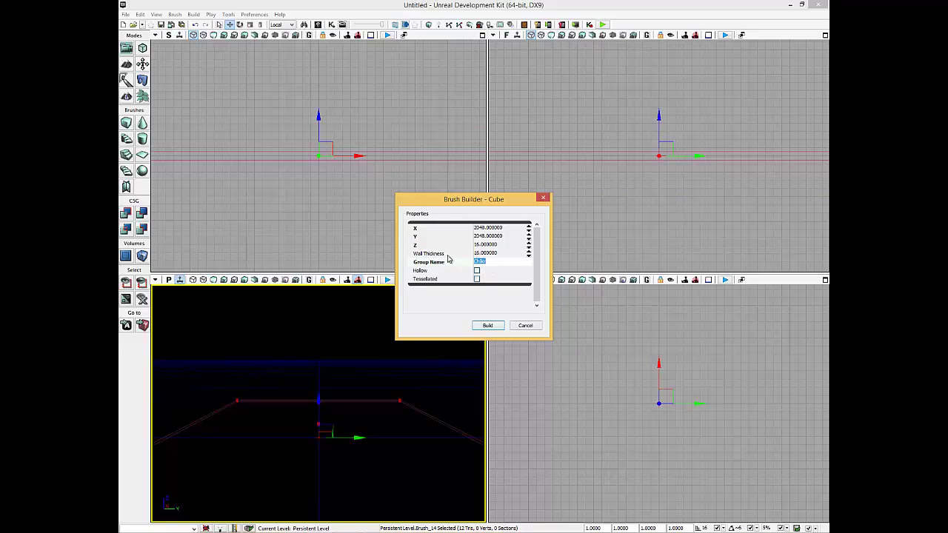
left_click(485, 254)
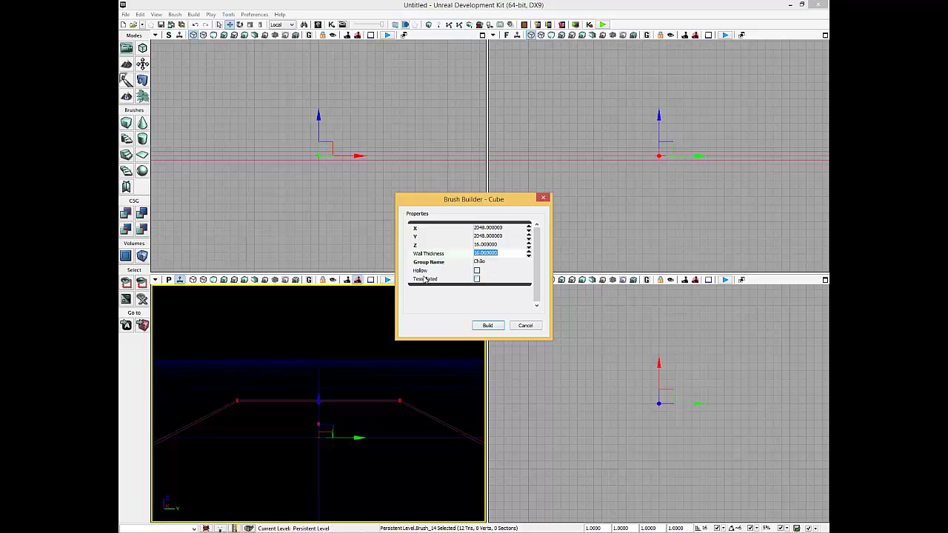
left_click(477, 271)
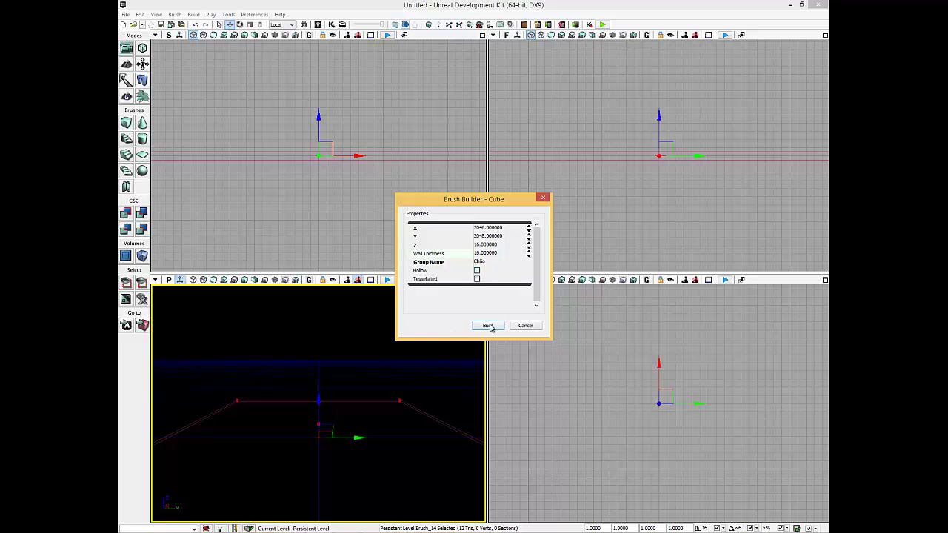
Step: Add the 2048×2048×16 brush to the level with CSG Add as a checkered floor slab
left_click(545, 198)
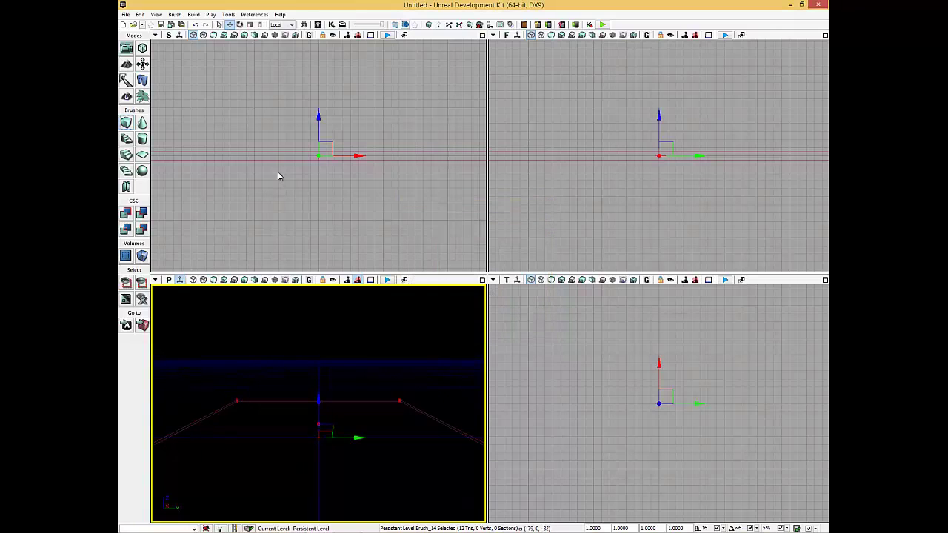
middle_click_drag(279, 173, 293, 195)
left_click_drag(290, 180, 302, 169)
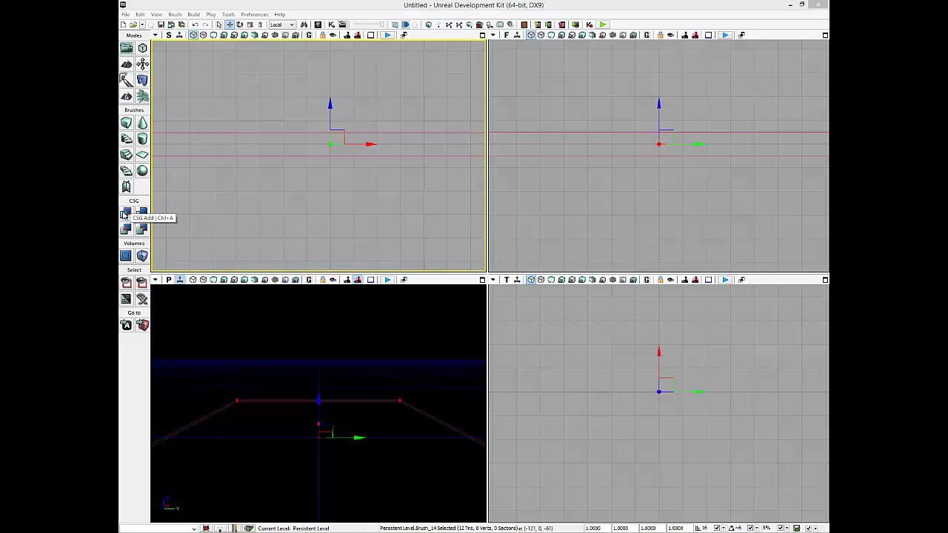
left_click(125, 214)
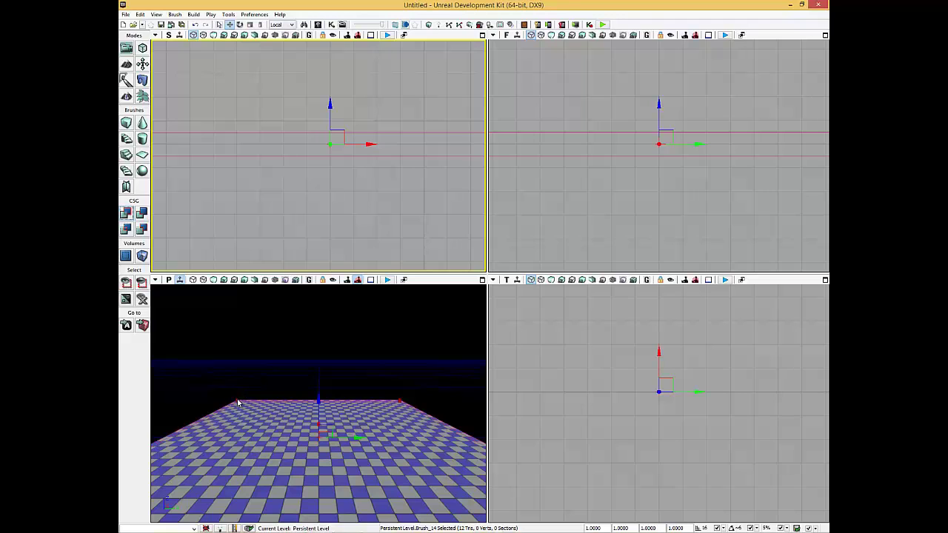
Step: Zoom out the perspective and side views to frame the floor, then select floor brush Brush_14
left_click(257, 447)
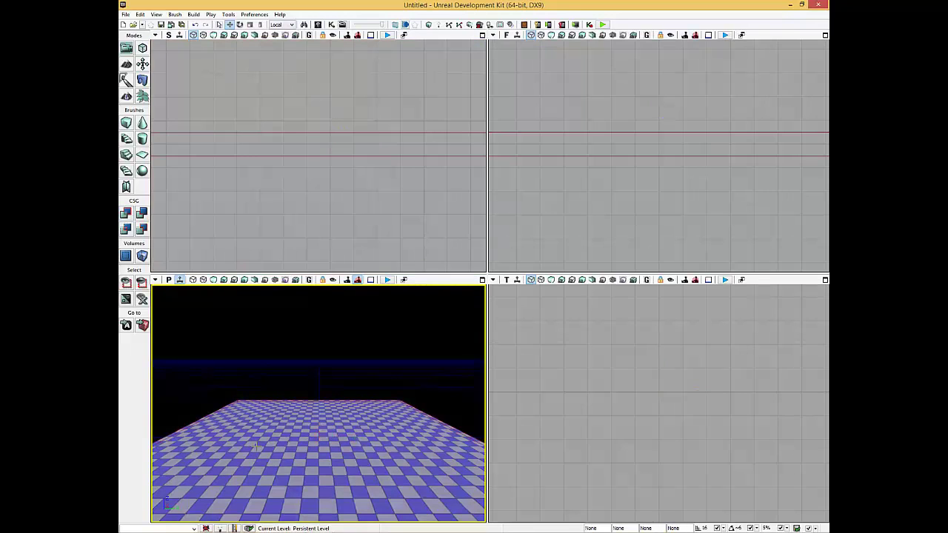
left_click_drag(271, 454, 252, 461)
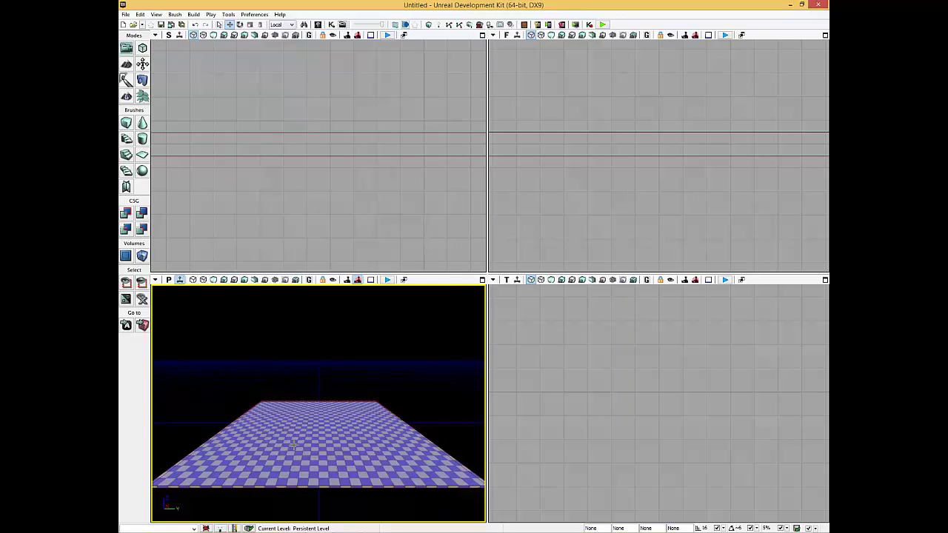
left_click(211, 424)
left_click_drag(241, 208, 278, 217)
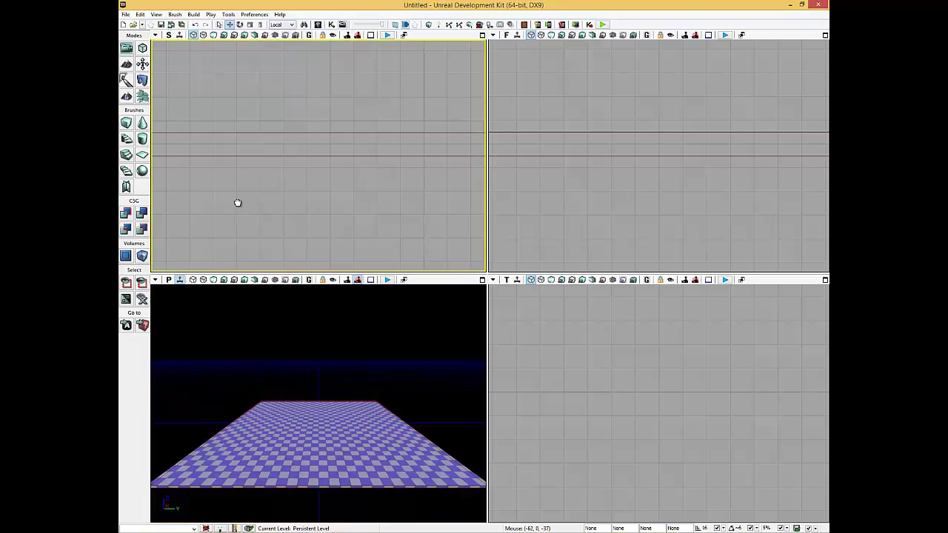
scroll(277, 217, "down", 1)
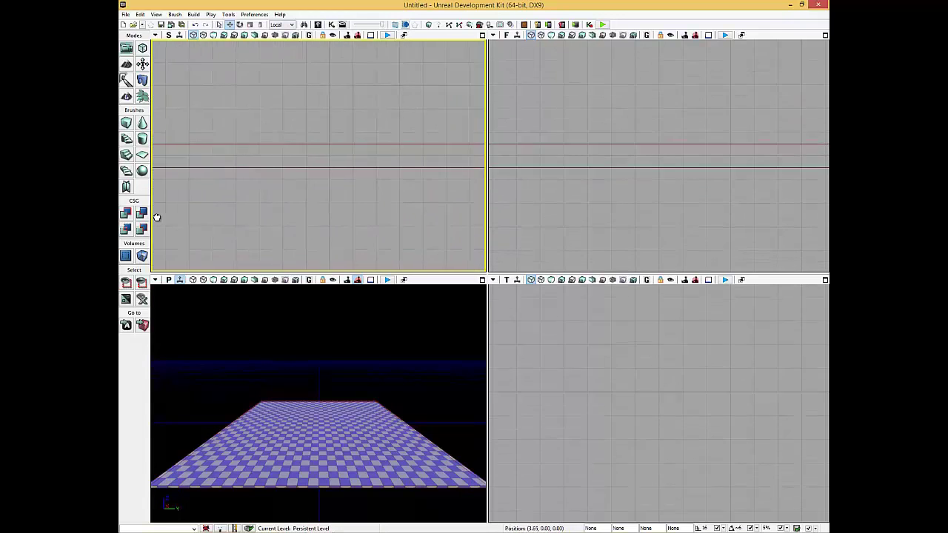
scroll(154, 214, "down", 1)
scroll(264, 233, "down", 2)
scroll(292, 229, "down", 2)
scroll(299, 237, "up", 2)
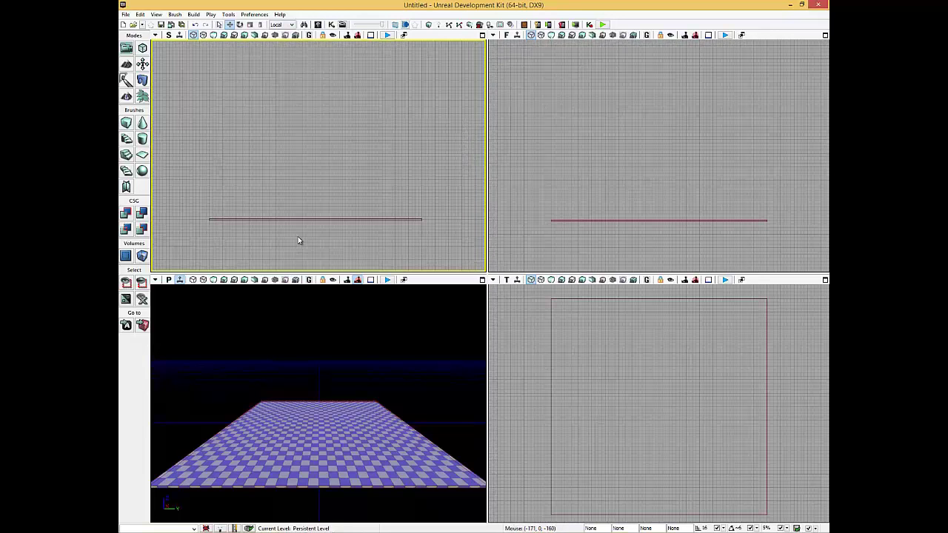
left_click(297, 220)
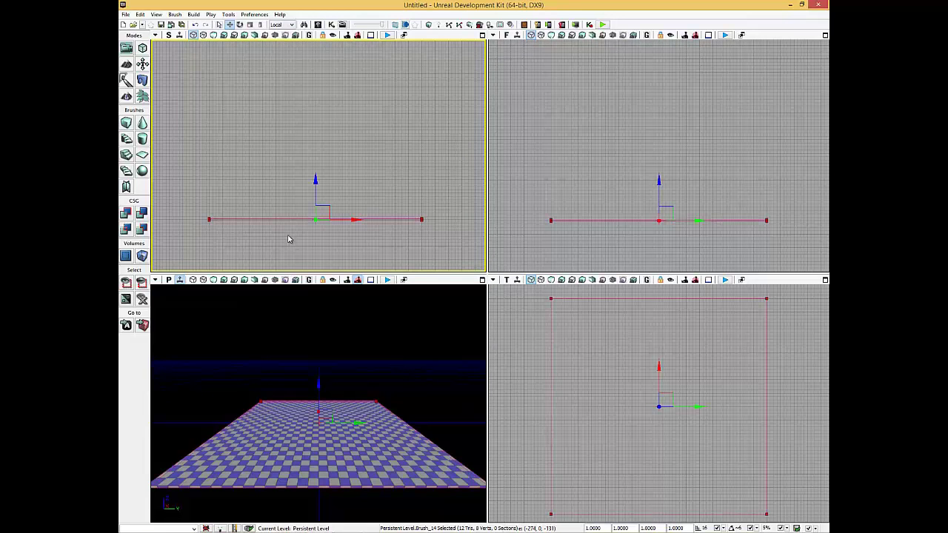
right_click(585, 248)
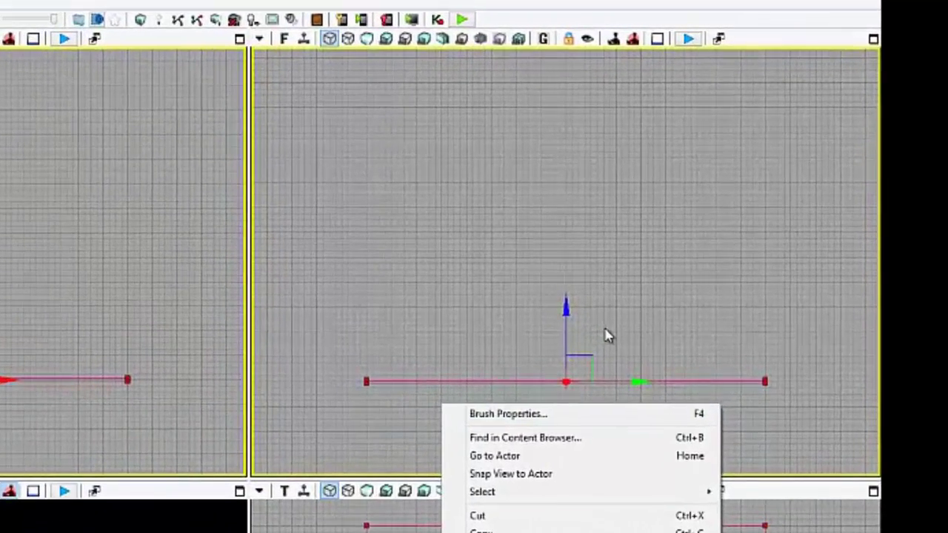
left_click(703, 203)
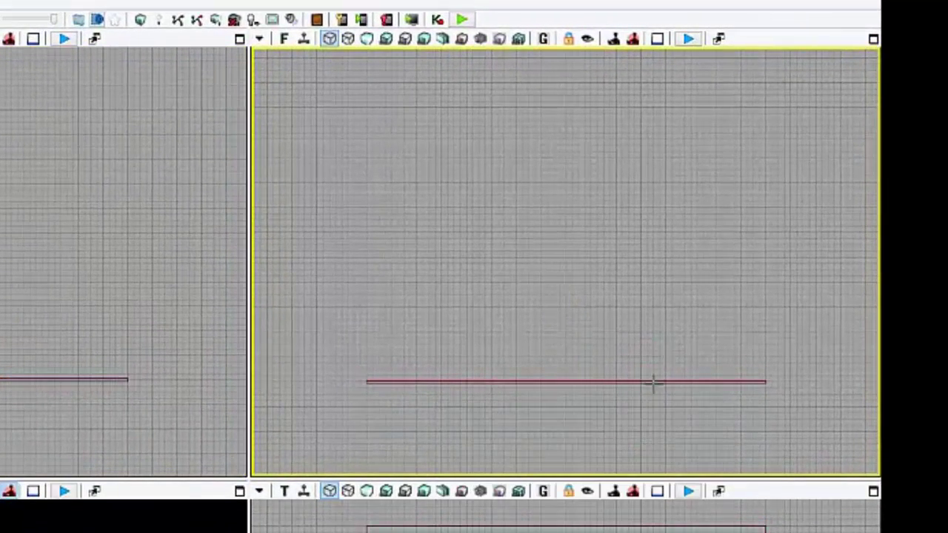
scroll(652, 383, "up", 3)
scroll(591, 415, "up", 3)
left_click(557, 311)
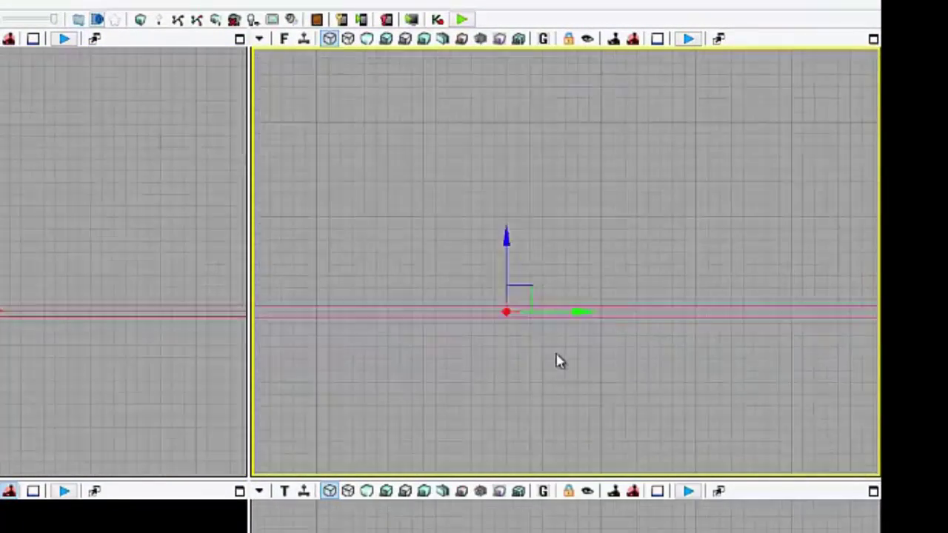
scroll(558, 360, "up", 3)
scroll(562, 244, "up", 3)
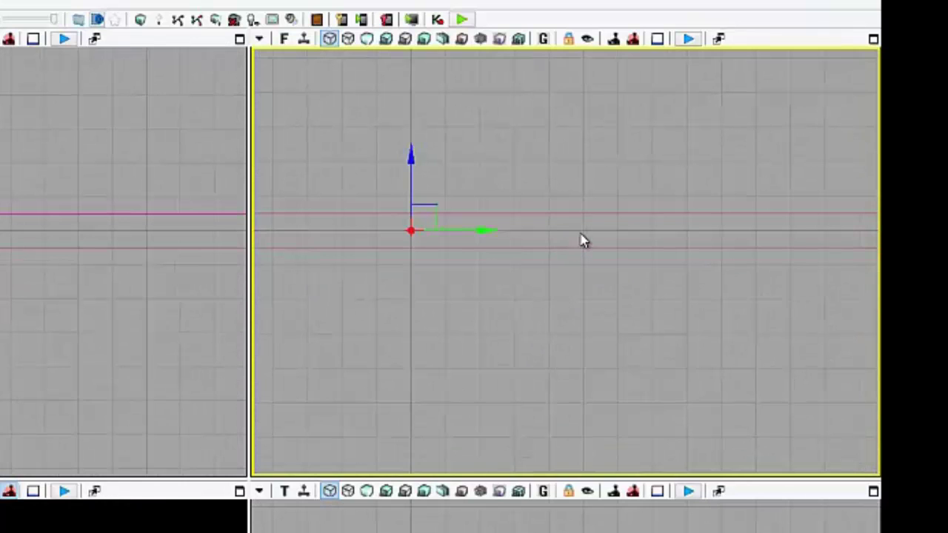
scroll(582, 243, "up", 2)
scroll(563, 233, "up", 2)
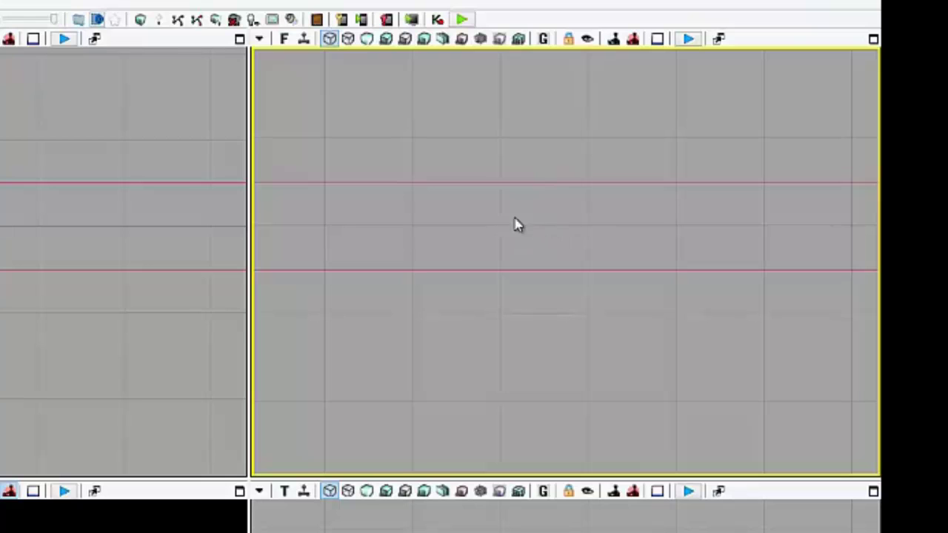
scroll(525, 260, "down", 5)
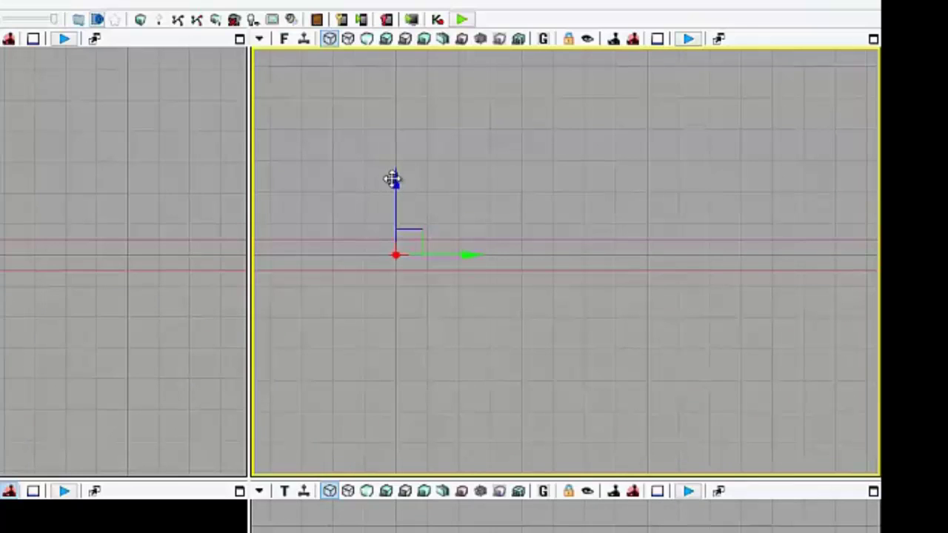
mouse_move(400, 188)
left_mouse_down()
mouse_move(400, 213)
mouse_move(401, 190)
left_mouse_up()
scroll(408, 286, "down", 3)
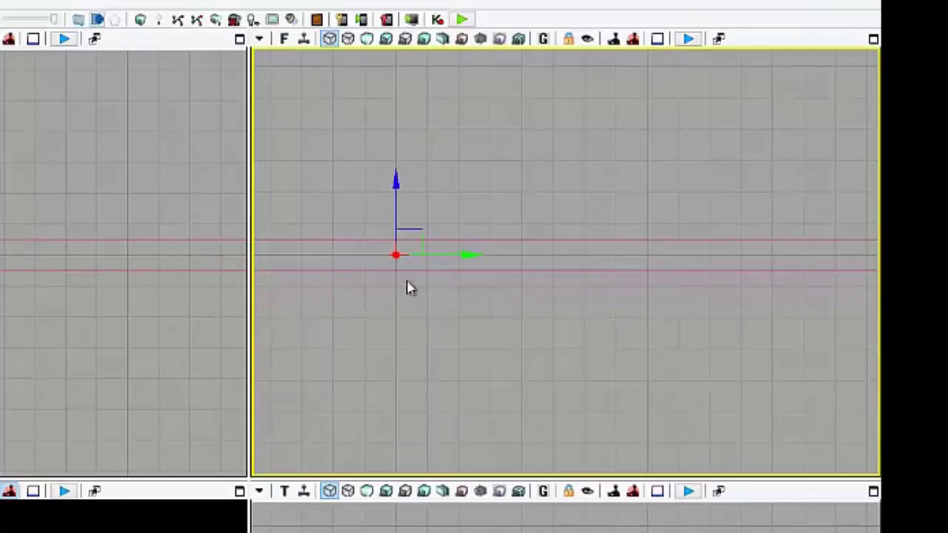
scroll(419, 336, "up", 5)
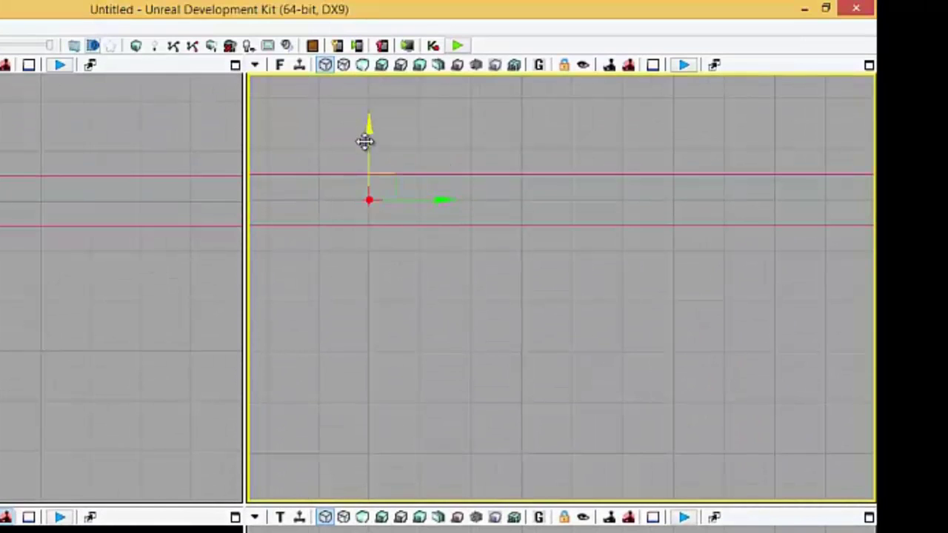
Step: Move the brush pivot to its right end and raise the brush above the floor slab
left_click_drag(364, 142, 368, 114)
scroll(403, 246, "up", 1)
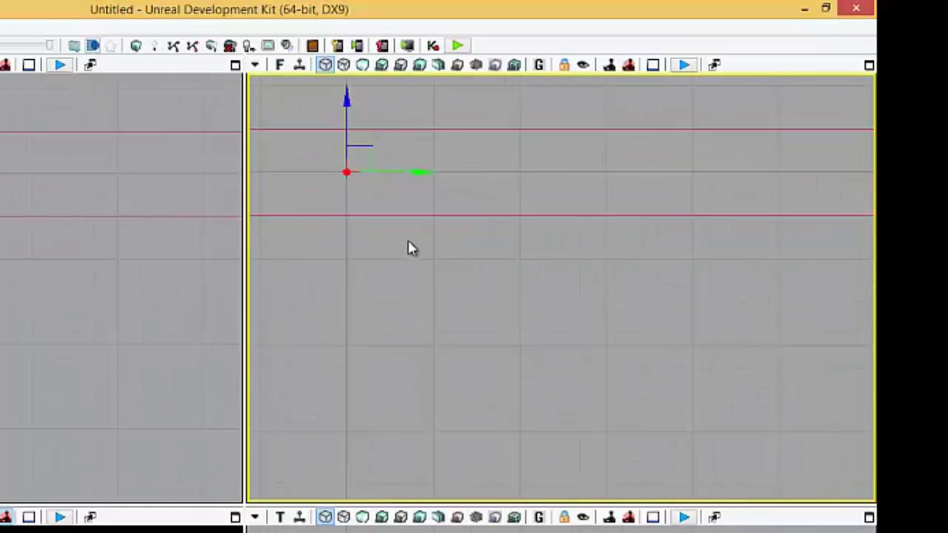
scroll(411, 259, "down", 2)
scroll(417, 275, "down", 3)
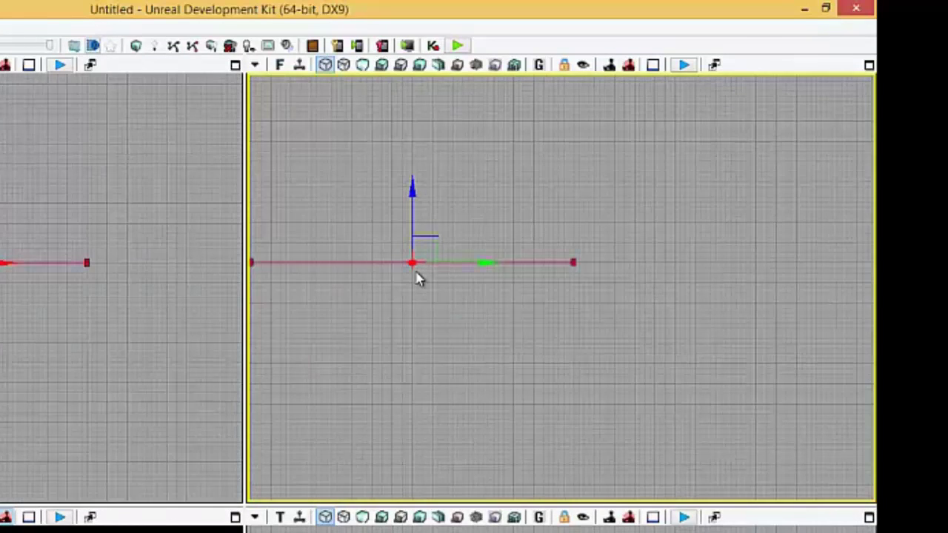
middle_click(574, 261)
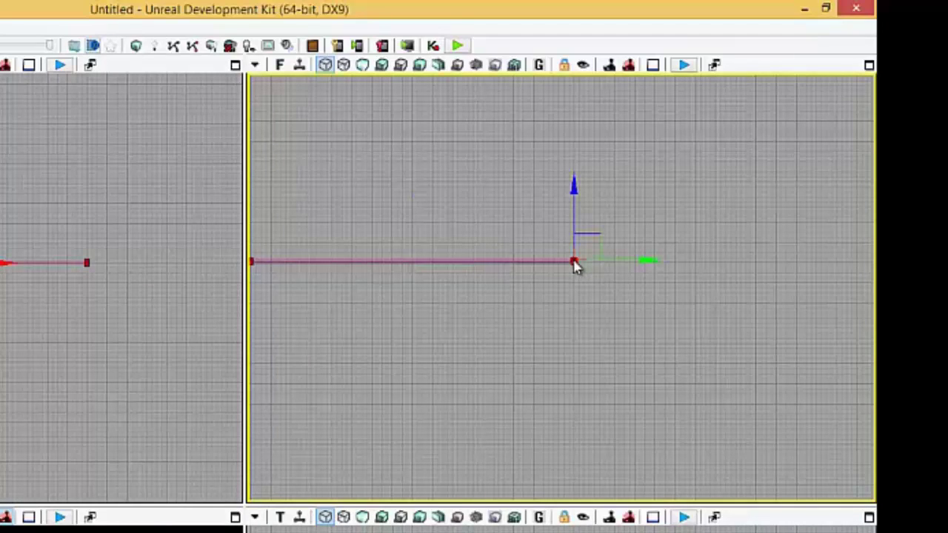
left_click_drag(574, 194, 565, 105)
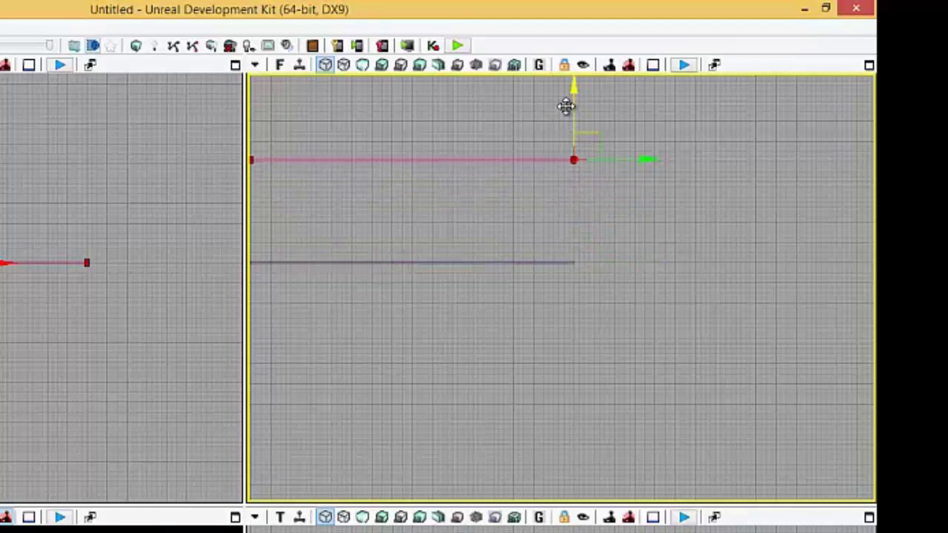
Step: Select the brush left at floor level, re-pivot it and nudge it down along Z
left_click(461, 264)
scroll(430, 333, "up", 3)
scroll(546, 250, "up", 1)
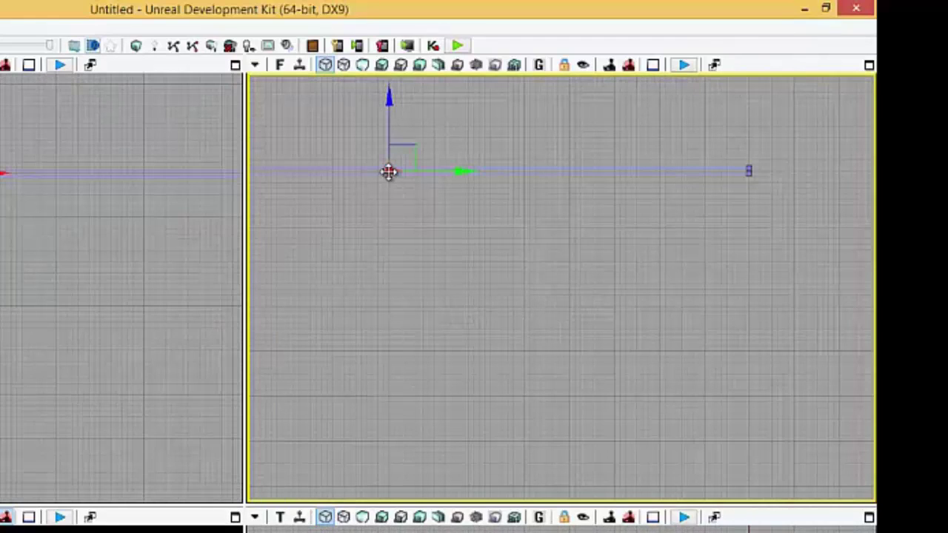
left_click(749, 169)
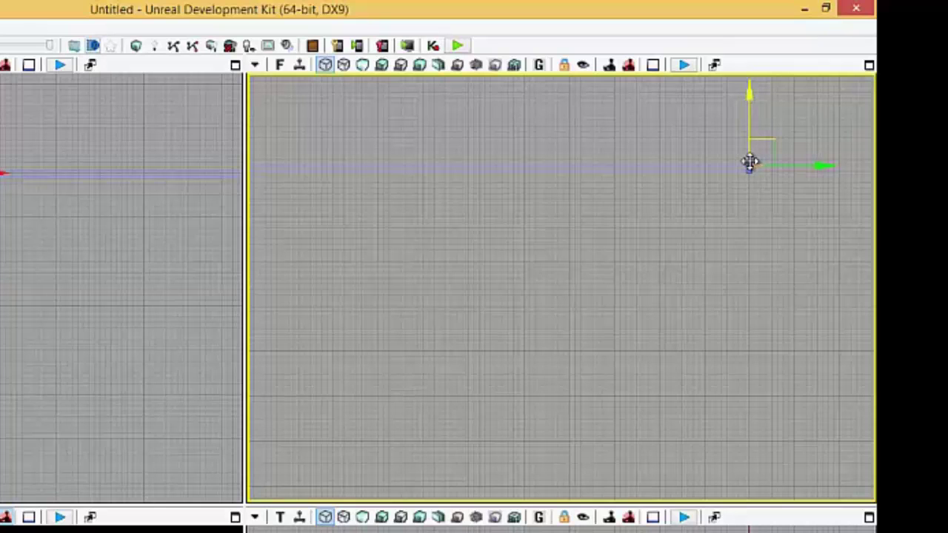
scroll(755, 160, "up", 3)
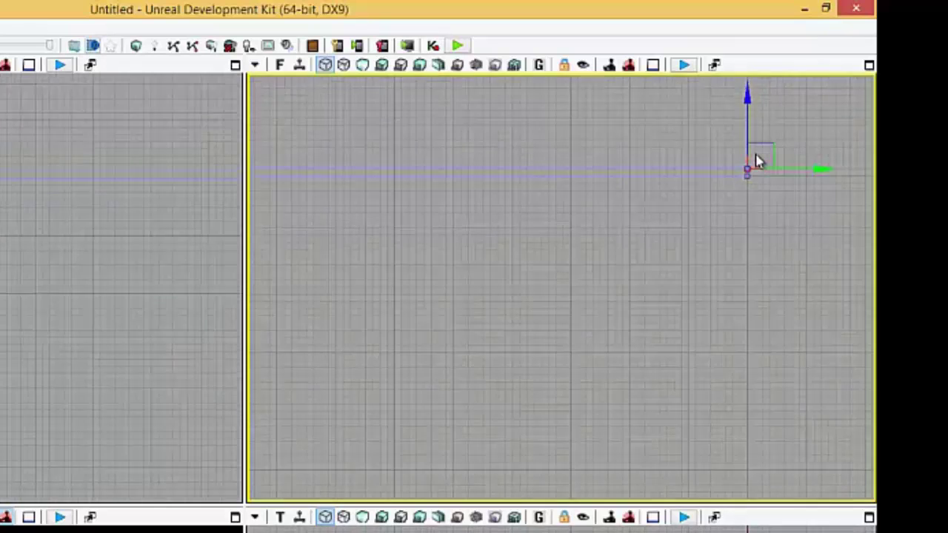
scroll(750, 177, "up", 2)
left_click_drag(734, 108, 725, 127)
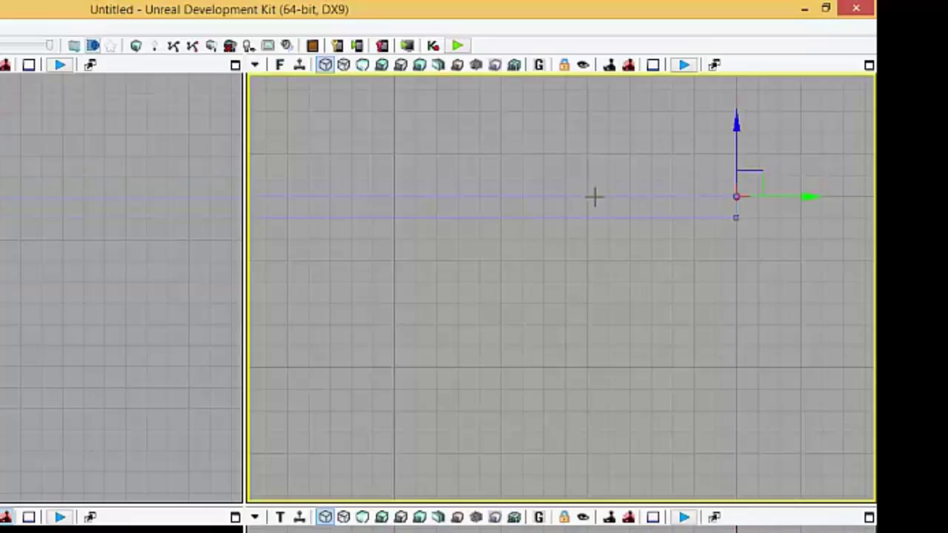
scroll(491, 311, "down", 2)
scroll(493, 317, "down", 2)
scroll(493, 326, "down", 3)
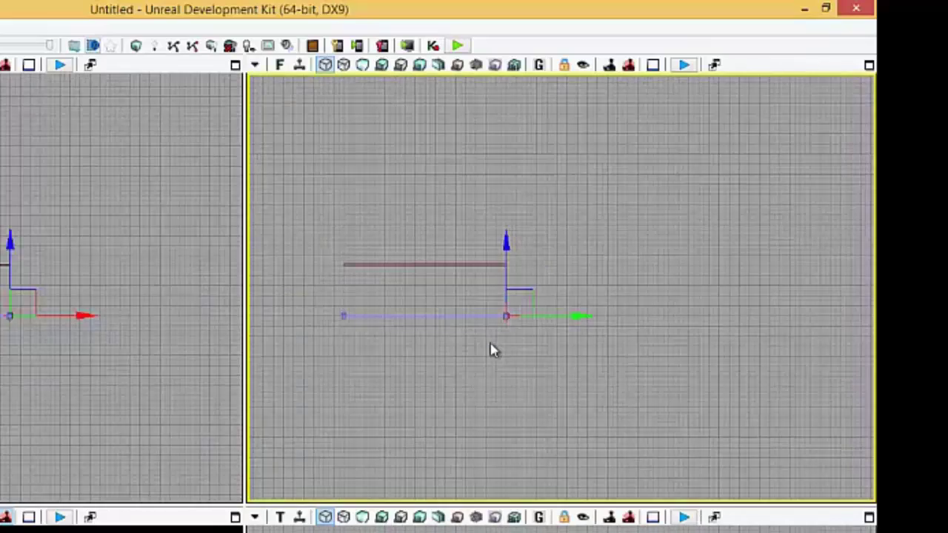
scroll(494, 351, "down", 1)
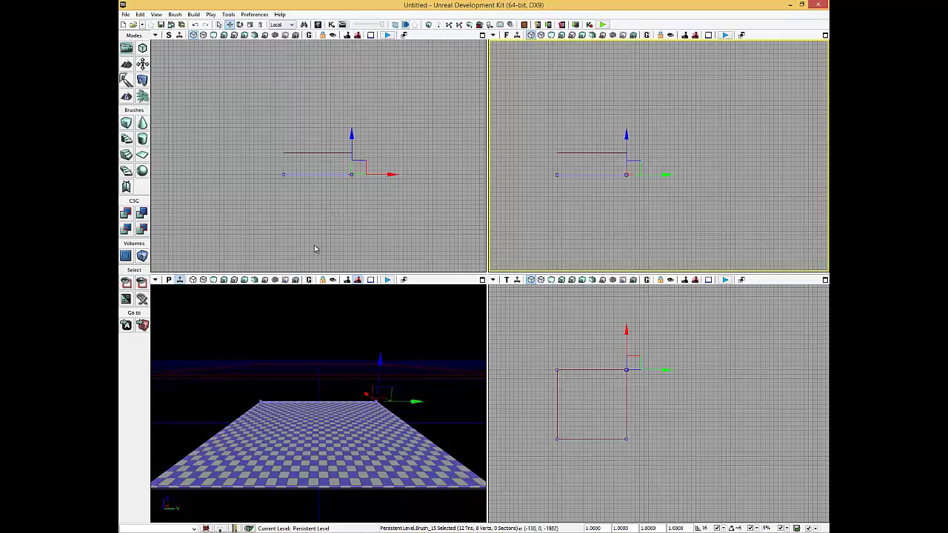
Step: Select Brush_14, the upper brush line above the checkered floor in the Side viewport
left_click(314, 151)
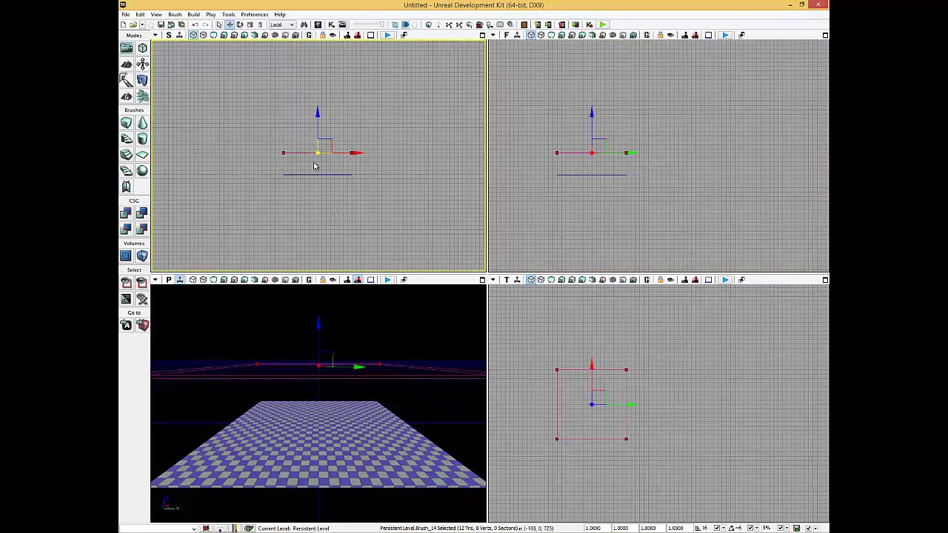